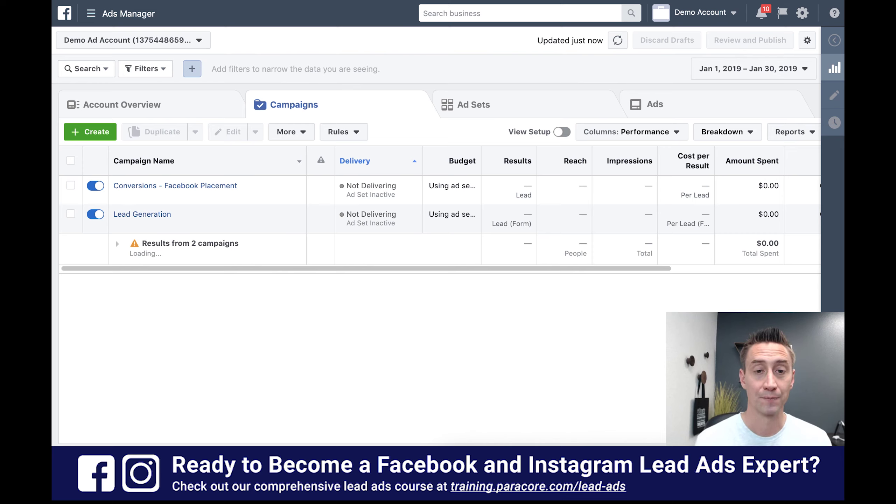
- Open the Audiences page, hide the advertiser notice banner, and show the Create Audience choices
{"action": "left_click", "coordinate": [91, 14]}
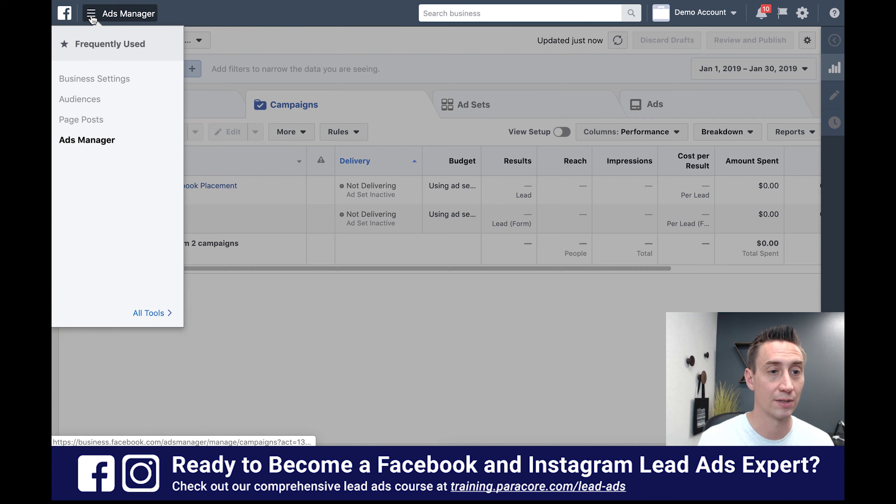
{"action": "left_click", "coordinate": [91, 106]}
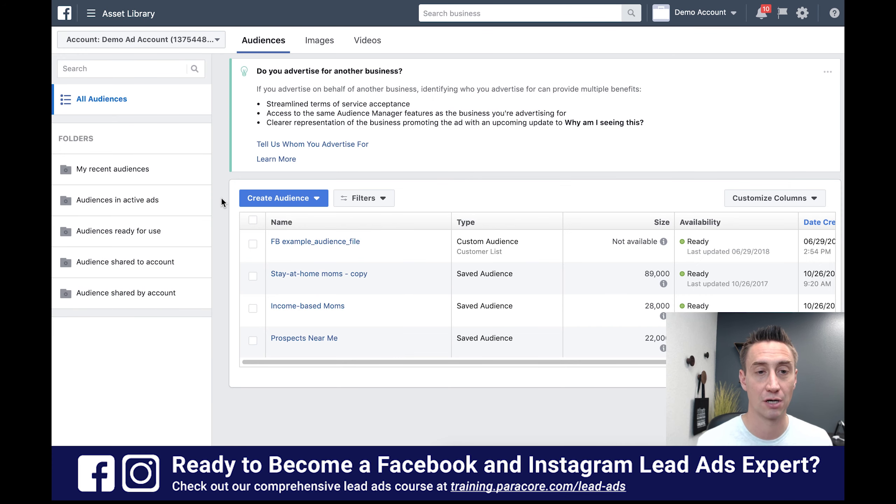
{"action": "left_click", "coordinate": [827, 72]}
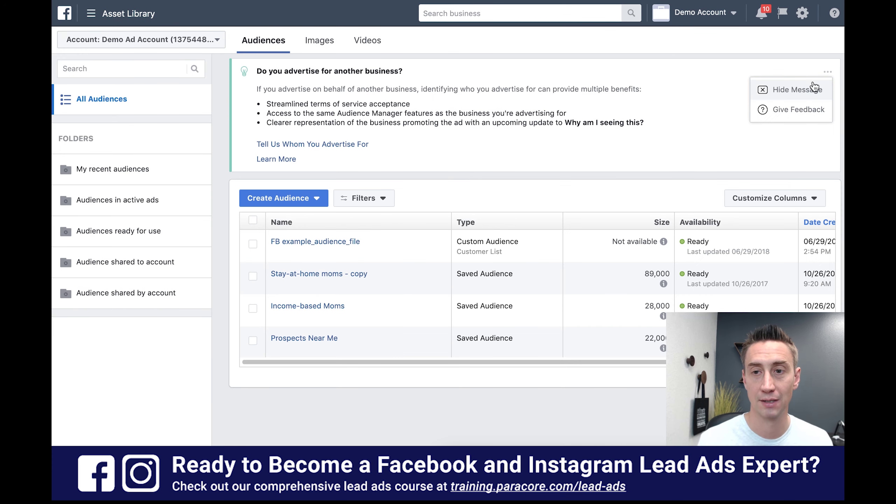
{"action": "left_click", "coordinate": [809, 90]}
{"action": "left_click", "coordinate": [314, 84]}
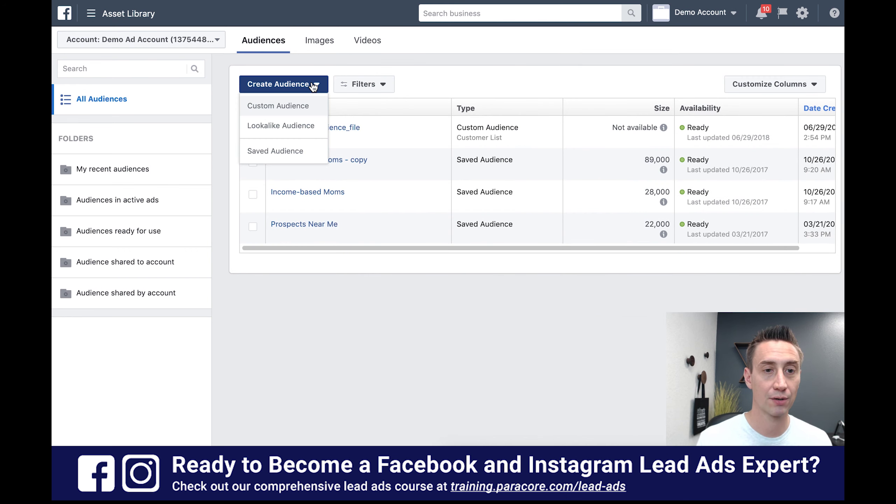
- Choose Custom Audience as the type of audience to create
{"action": "left_click", "coordinate": [307, 110]}
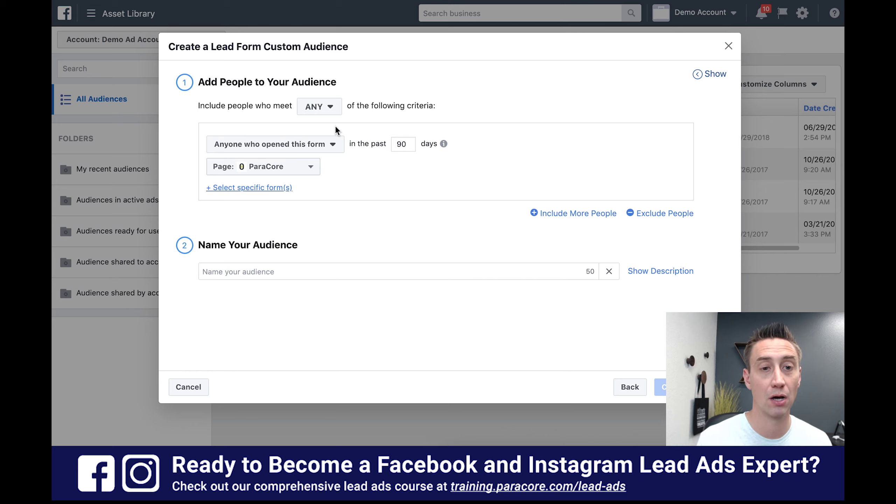
- Keep the matching rule on ANY and add a second form-opener criterion block
{"action": "left_click", "coordinate": [325, 113]}
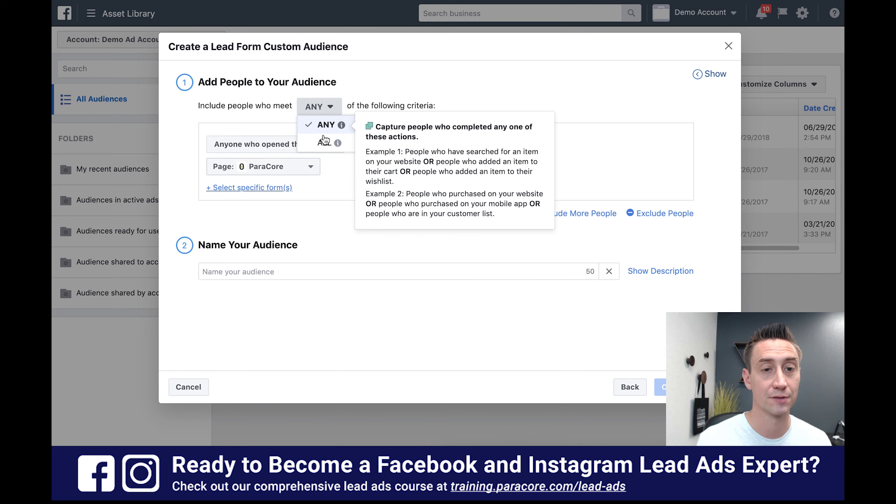
{"action": "left_click", "coordinate": [481, 320]}
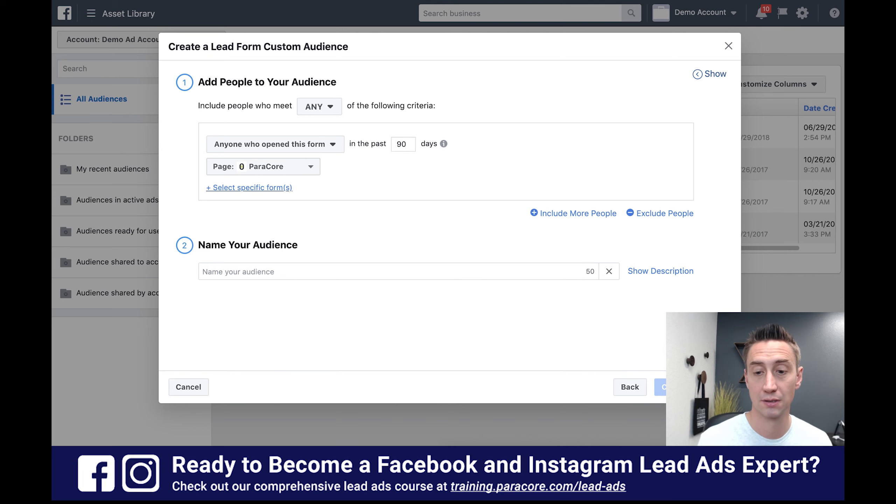
{"action": "left_click", "coordinate": [545, 213]}
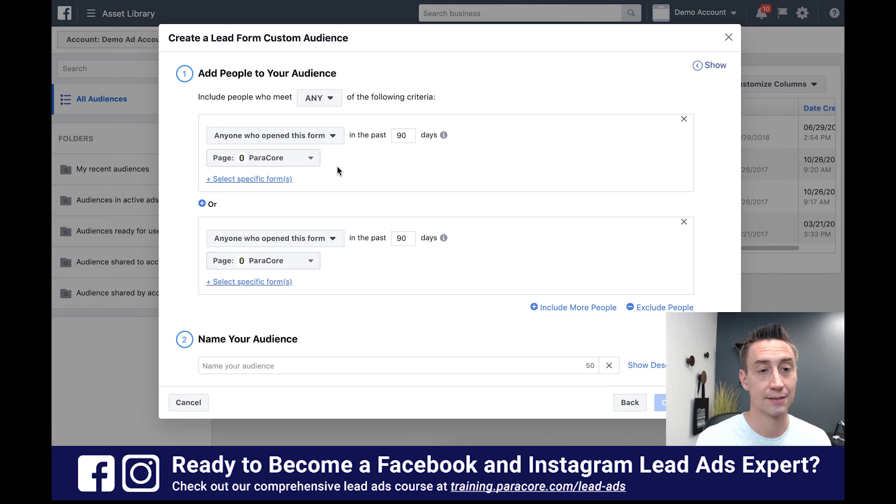
- Restrict the first rule to Newsletter Sign-up Work Email and EO Accelerator AZ, the second to ParaCore: Set up a Consult
{"action": "left_click", "coordinate": [278, 179]}
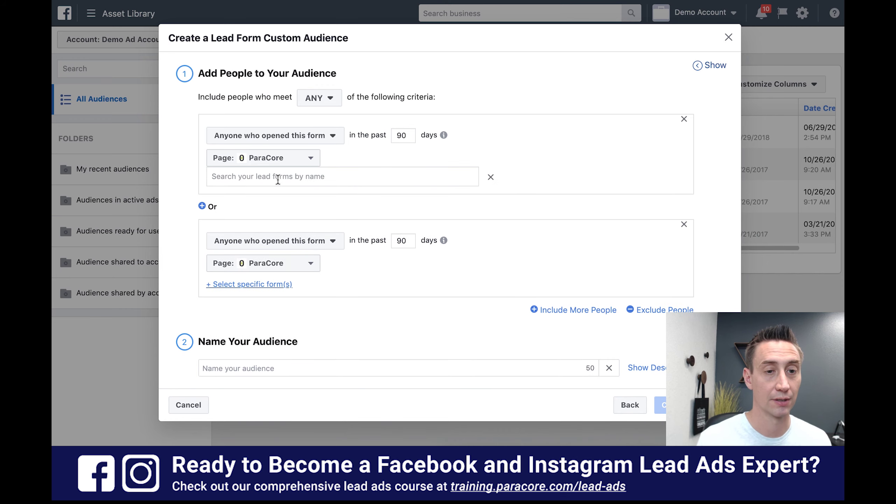
{"action": "left_click", "coordinate": [276, 221]}
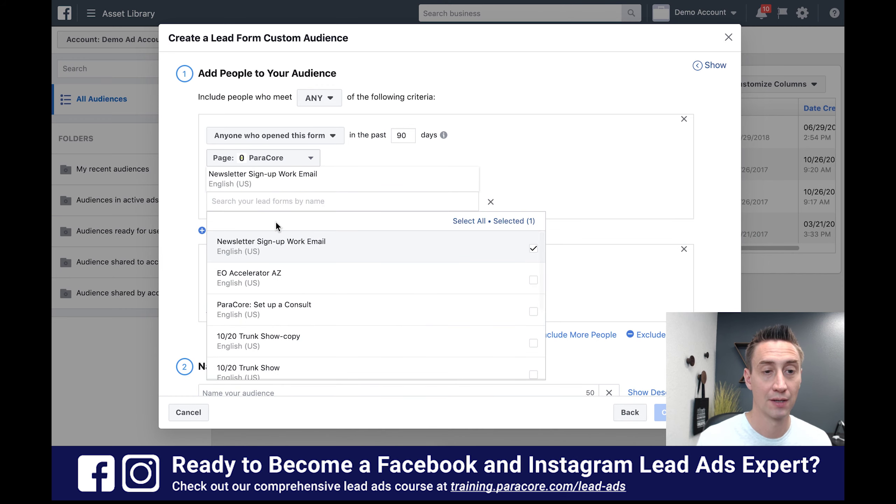
{"action": "left_click", "coordinate": [563, 134]}
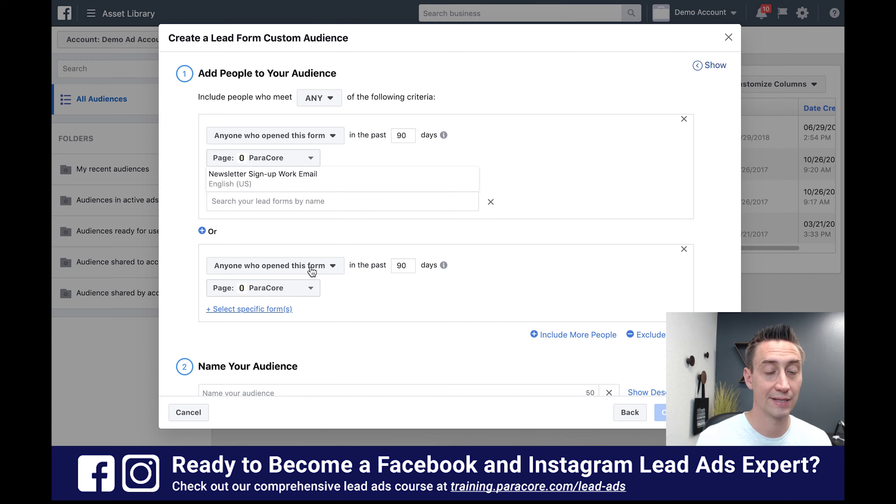
{"action": "left_click", "coordinate": [274, 309]}
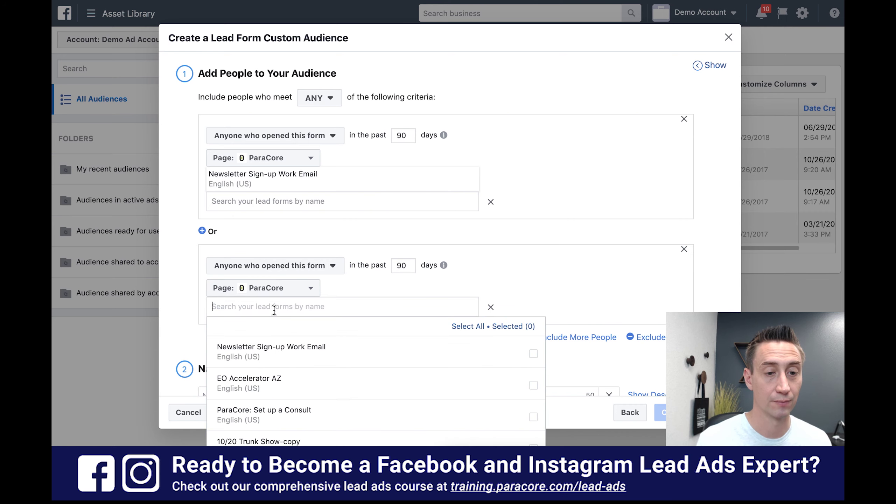
{"action": "left_click", "coordinate": [278, 412]}
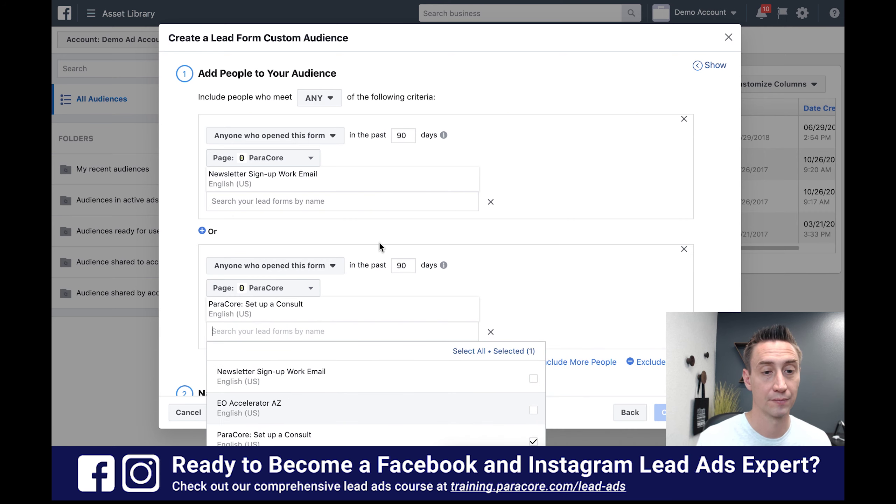
{"action": "left_click", "coordinate": [510, 226]}
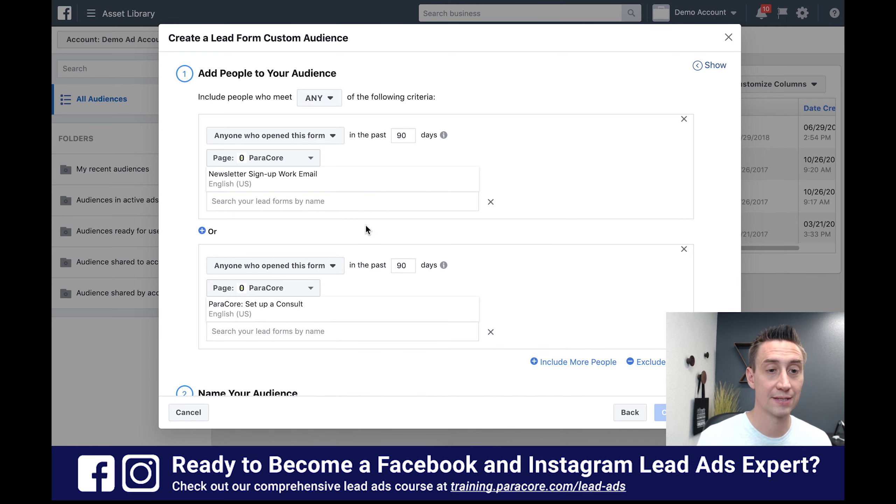
{"action": "left_click", "coordinate": [344, 201]}
{"action": "left_click", "coordinate": [328, 282]}
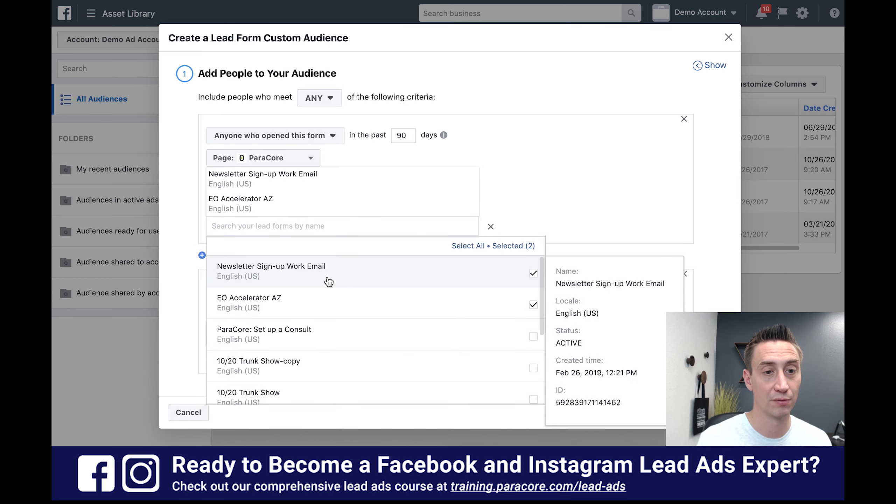
{"action": "left_click", "coordinate": [567, 175]}
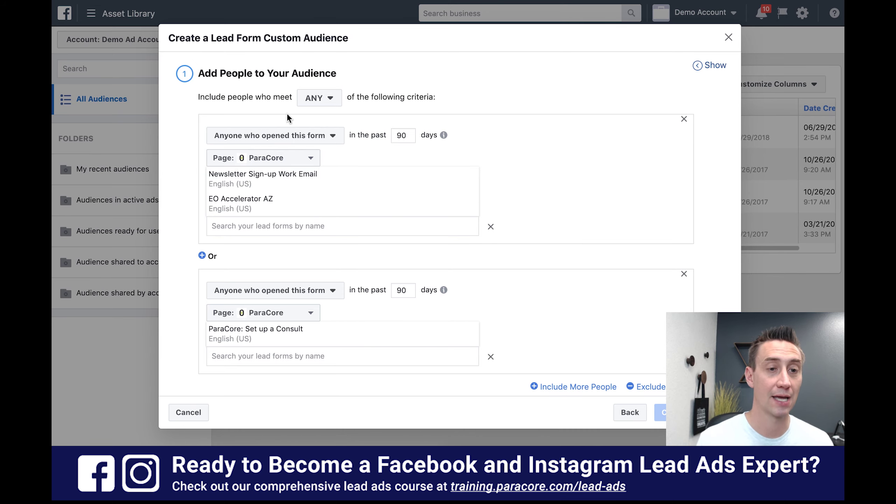
- Switch the criteria matching from ANY to ALL so the rules join with And
{"action": "left_click", "coordinate": [318, 101]}
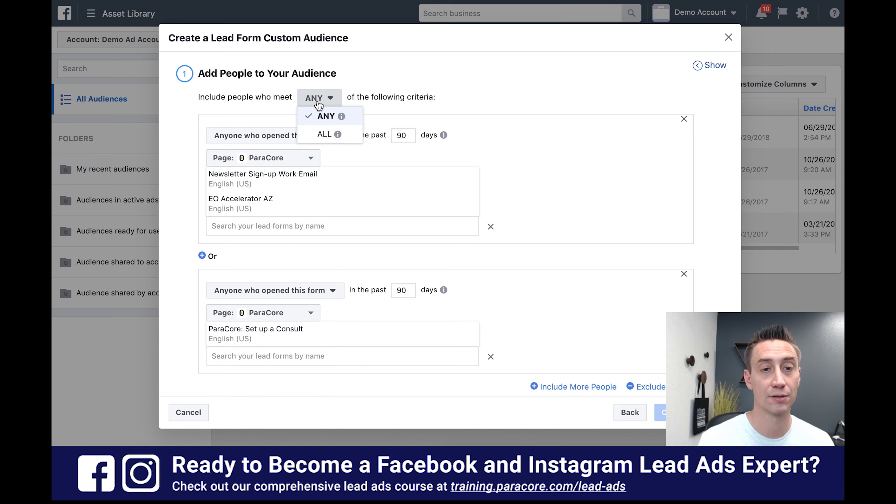
{"action": "left_click", "coordinate": [323, 135]}
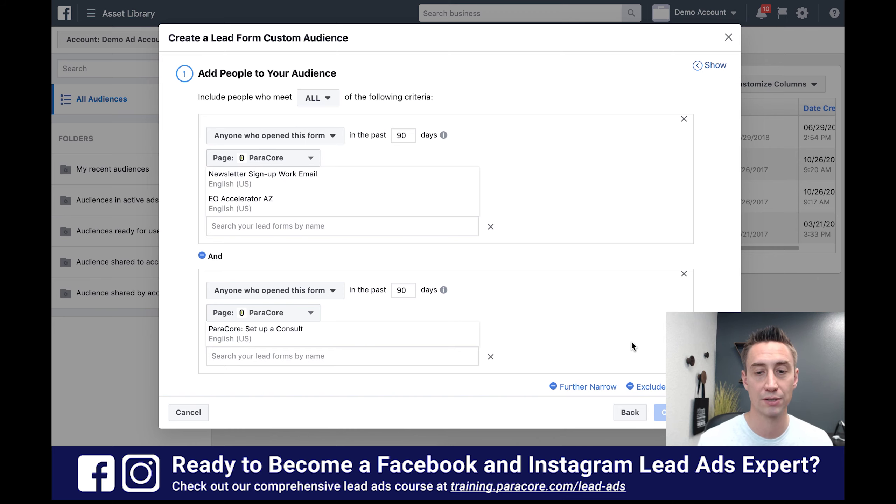
- Delete the second rule and change the form-opener window from 90 to 45 days
{"action": "left_click", "coordinate": [684, 274]}
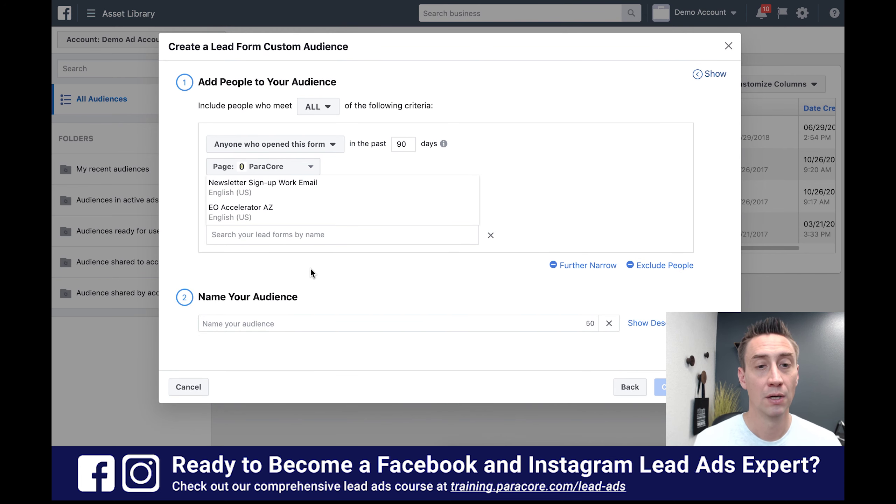
{"action": "left_click", "coordinate": [276, 150]}
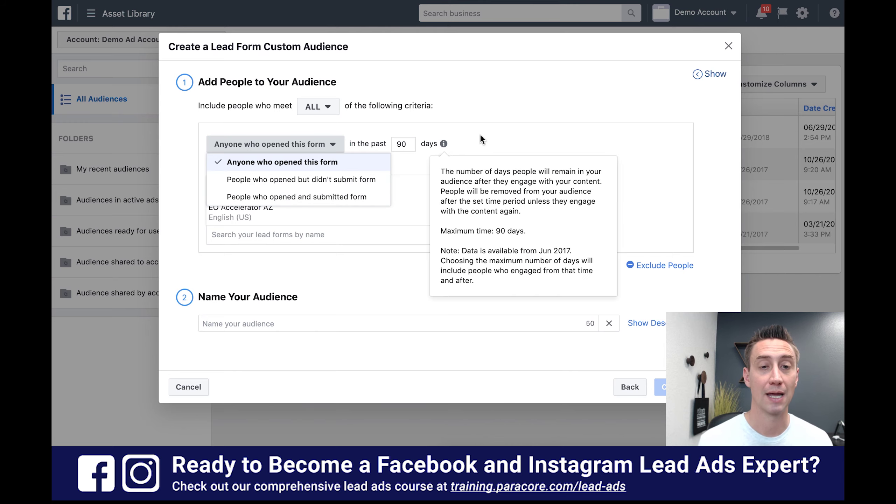
{"action": "mouse_move", "coordinate": [446, 145]}
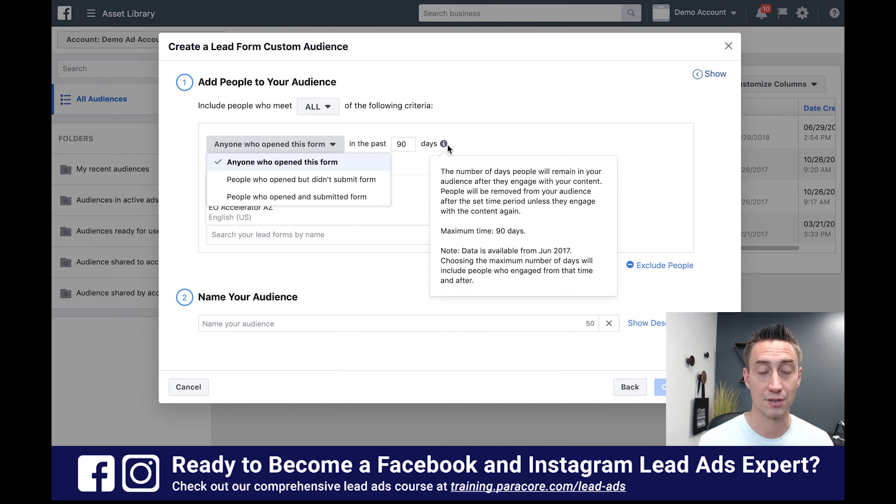
{"action": "left_click", "coordinate": [406, 145]}
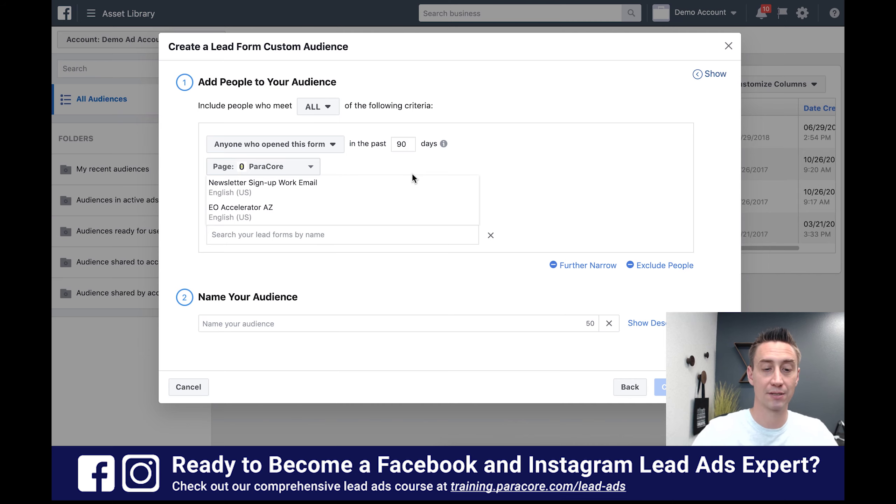
{"action": "key", "text": "BackSpace"}
{"action": "key", "text": "BackSpace"}
{"action": "type", "text": "45"}
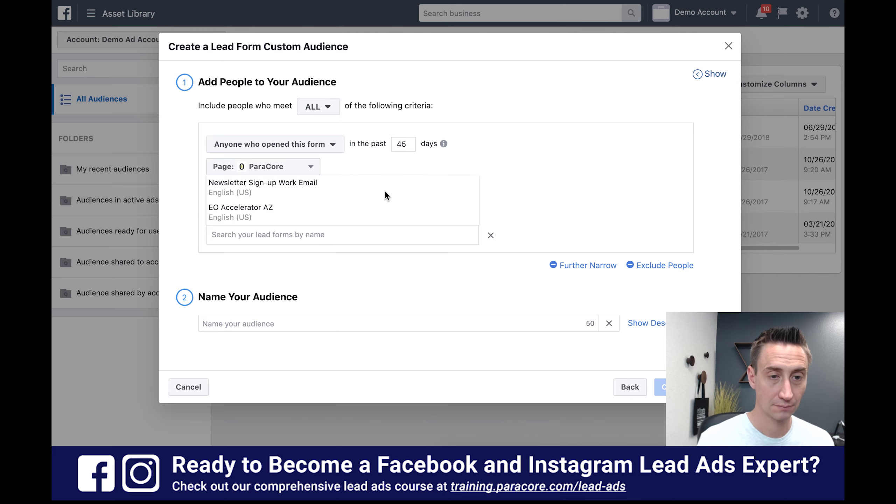
- Add ParaCore: Set up a Consult to the remaining rule's selected lead forms
{"action": "left_click", "coordinate": [342, 235]}
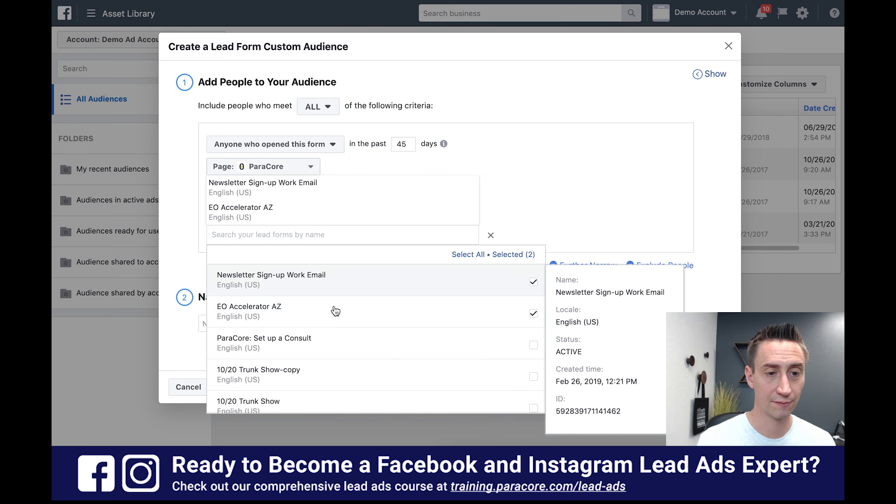
{"action": "left_click", "coordinate": [334, 346]}
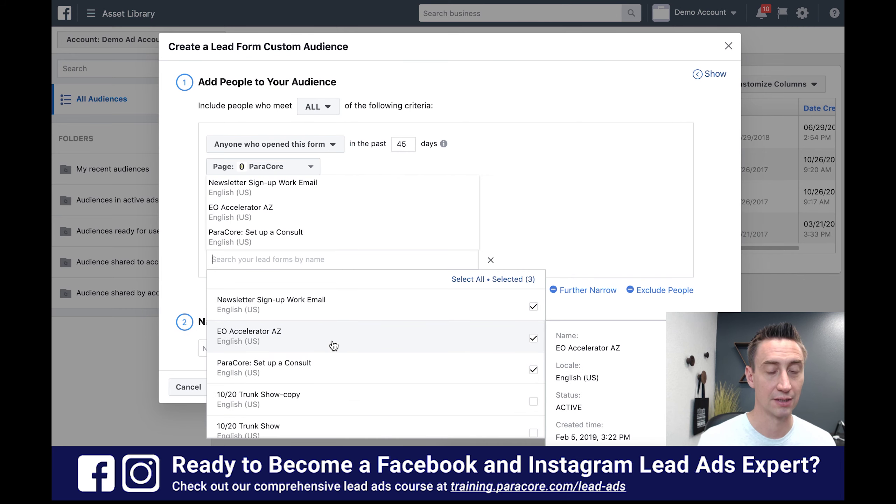
{"action": "left_click", "coordinate": [606, 200]}
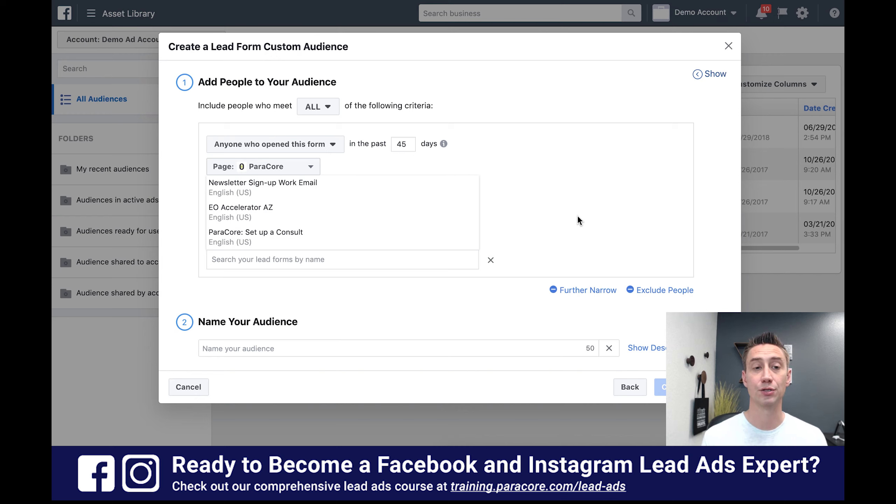
- Name the audience 'Lead Form Opens (ParaCore)' and create it
{"action": "left_click", "coordinate": [440, 346]}
{"action": "type", "text": "Lead "}
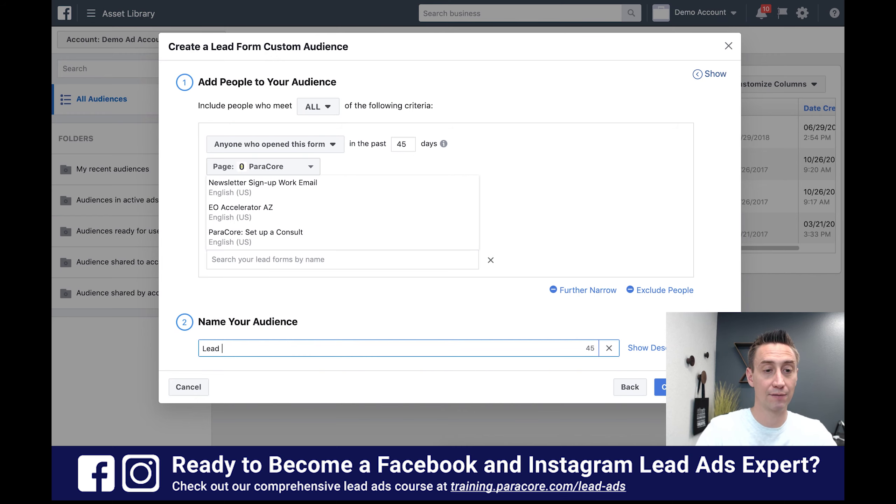
{"action": "type", "text": "Form E"}
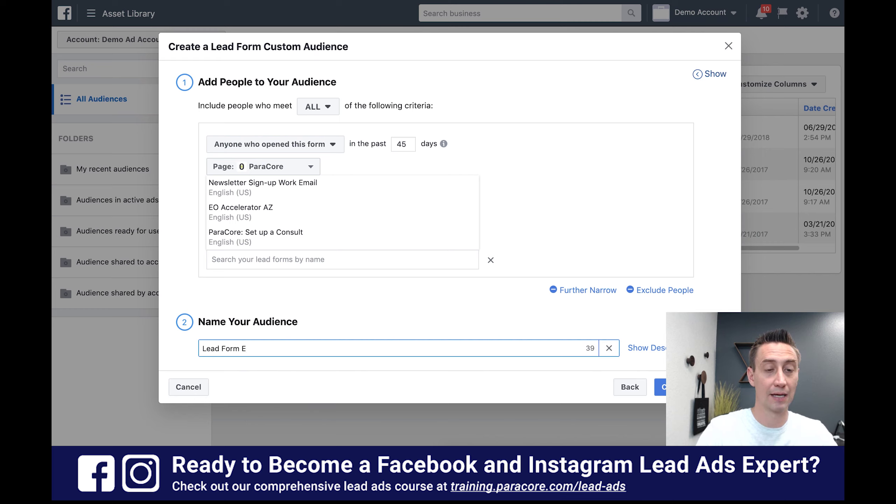
{"action": "key", "text": "BackSpace"}
{"action": "type", "text": "Opening "}
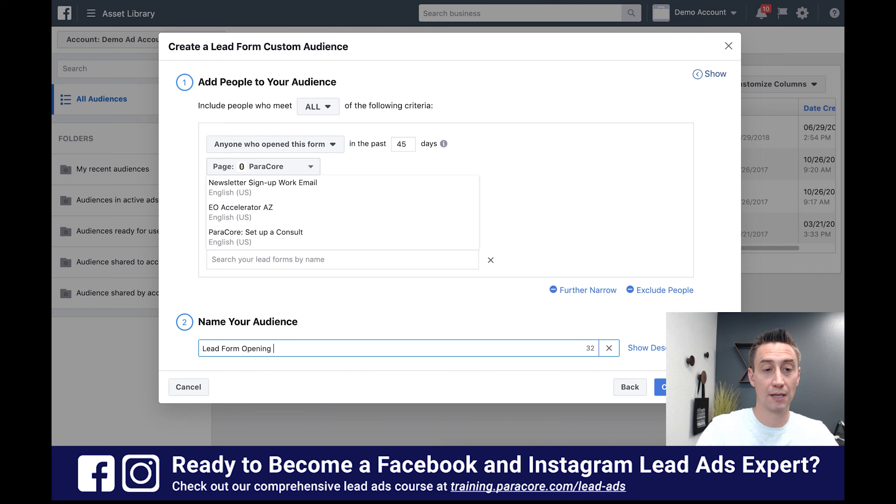
{"action": "type", "text": "(ParaCore)"}
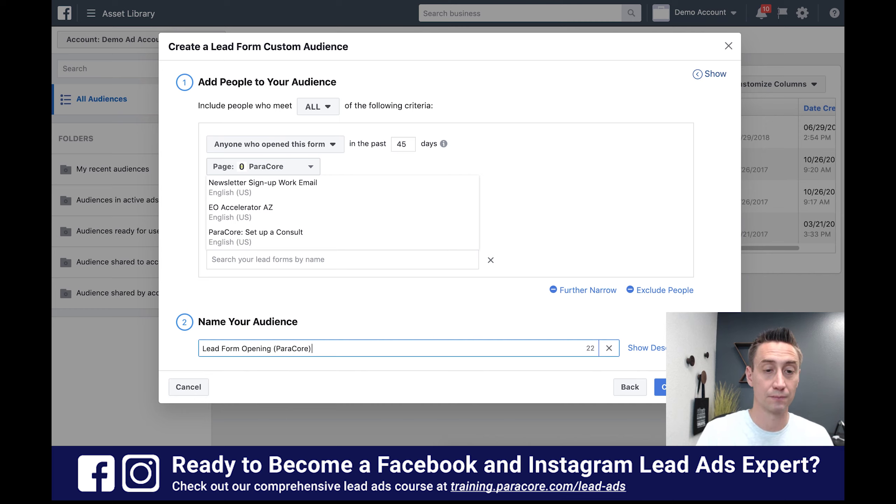
{"action": "left_click", "coordinate": [475, 314]}
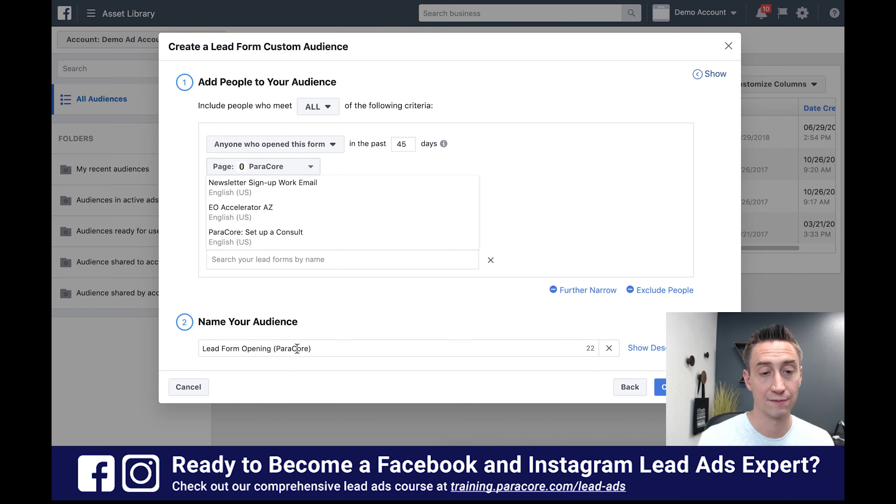
{"action": "double_click", "coordinate": [257, 348]}
{"action": "type", "text": "Opens"}
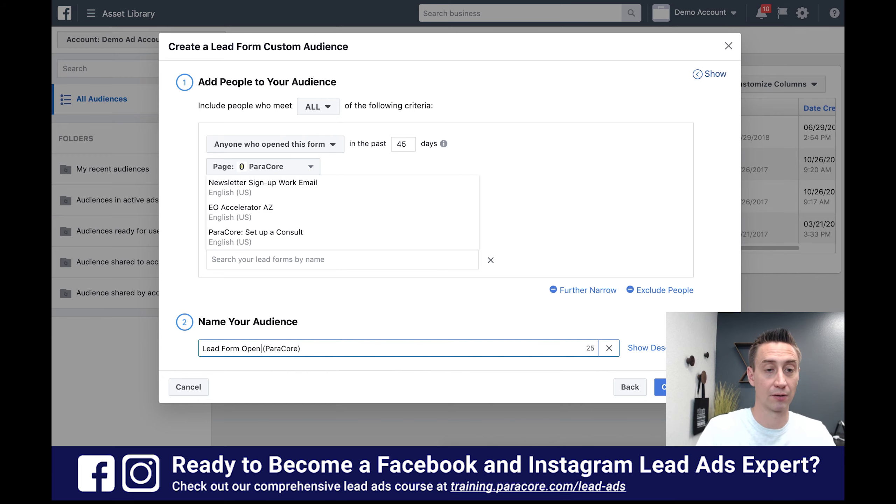
{"action": "left_click", "coordinate": [422, 290]}
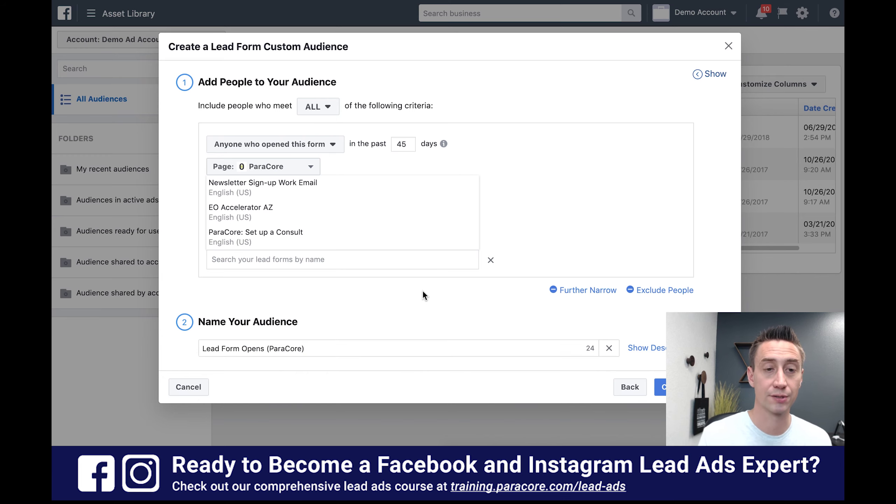
{"action": "left_click", "coordinate": [660, 386]}
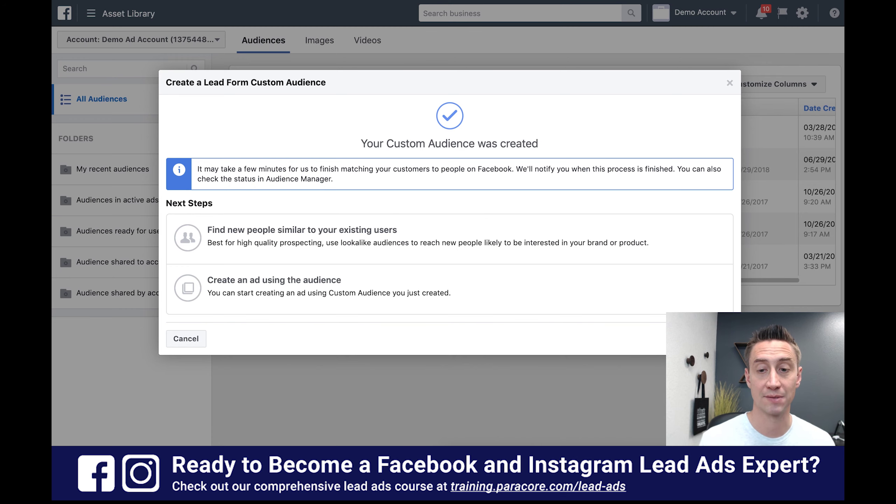
- Dismiss the 'Your Custom Audience was created' confirmation
{"action": "key", "text": "Escape"}
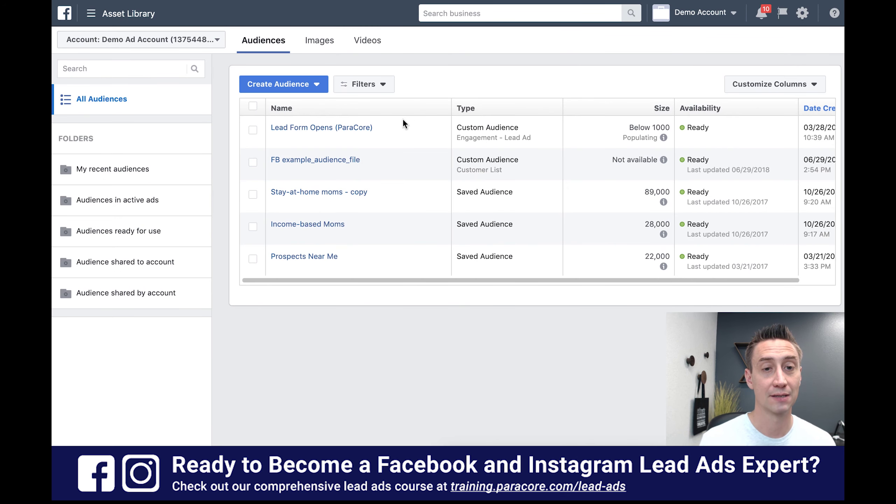
- Show the Create Audience types from the five-audience list led by Lead Form Opens (ParaCore)
{"action": "mouse_move", "coordinate": [353, 131]}
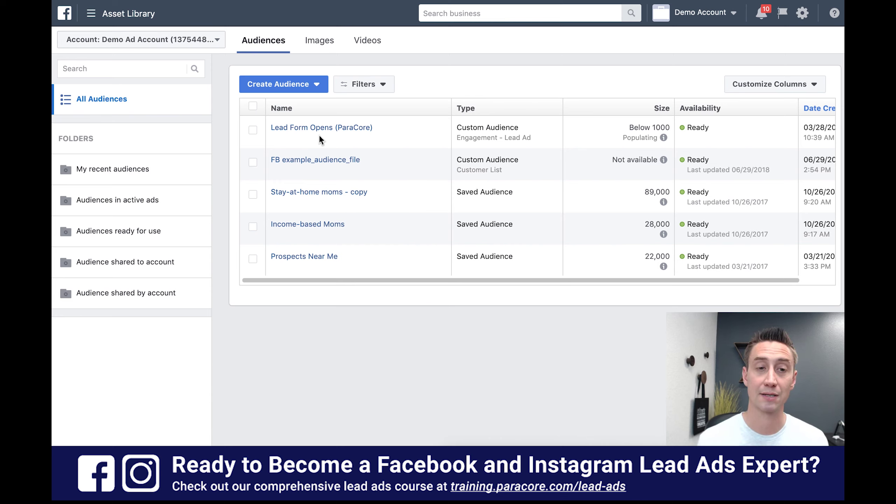
{"action": "left_click", "coordinate": [319, 89]}
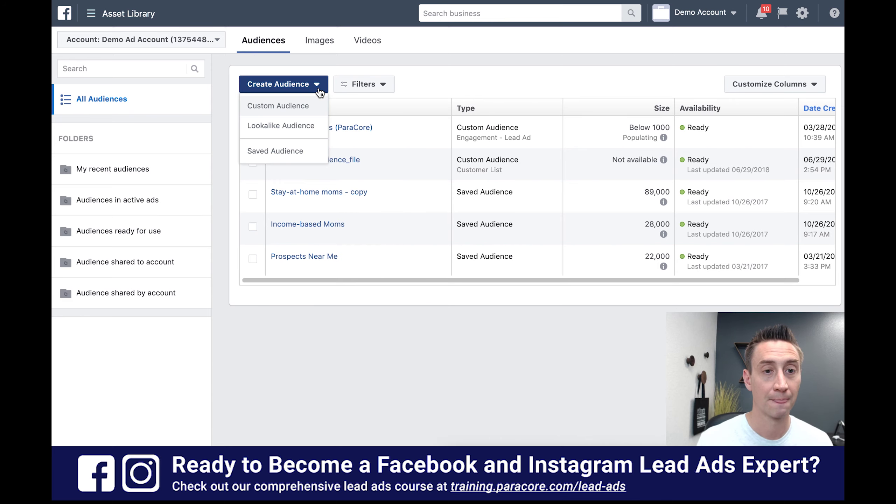
- Choose Lookalike Audience and select Lead Form Opens (ParaCore) as its source
{"action": "left_click", "coordinate": [304, 127]}
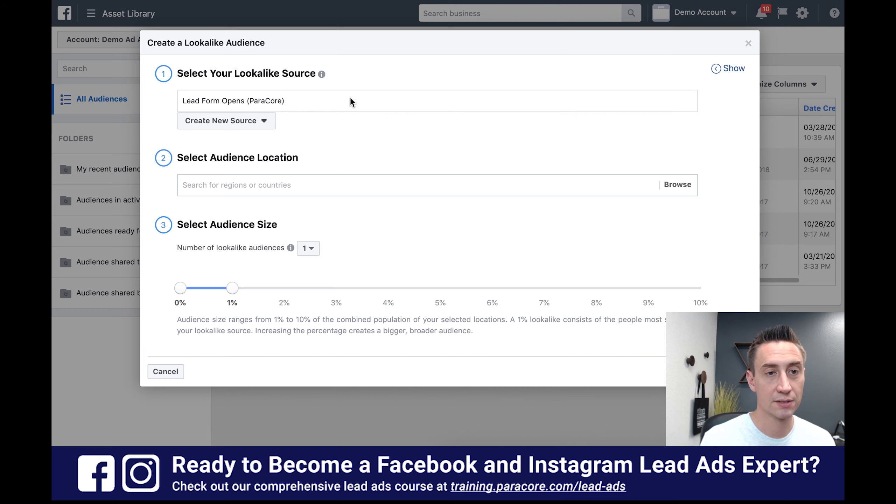
{"action": "left_click", "coordinate": [339, 102]}
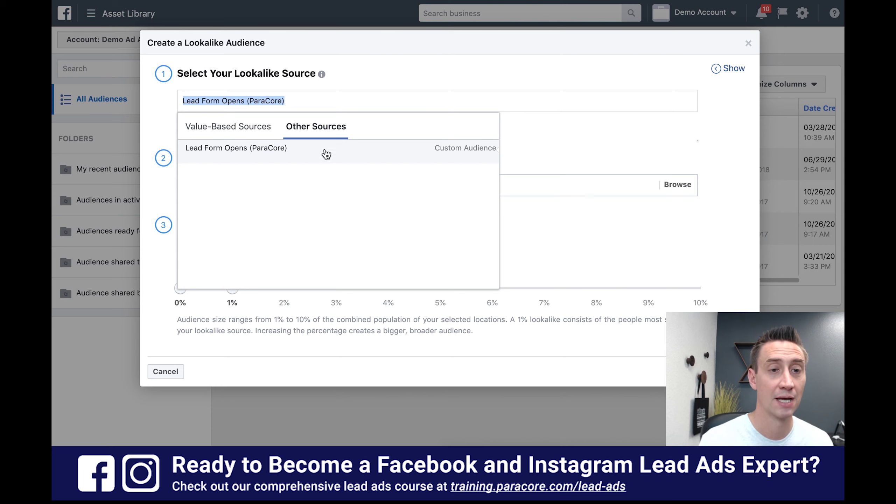
{"action": "left_click", "coordinate": [266, 134]}
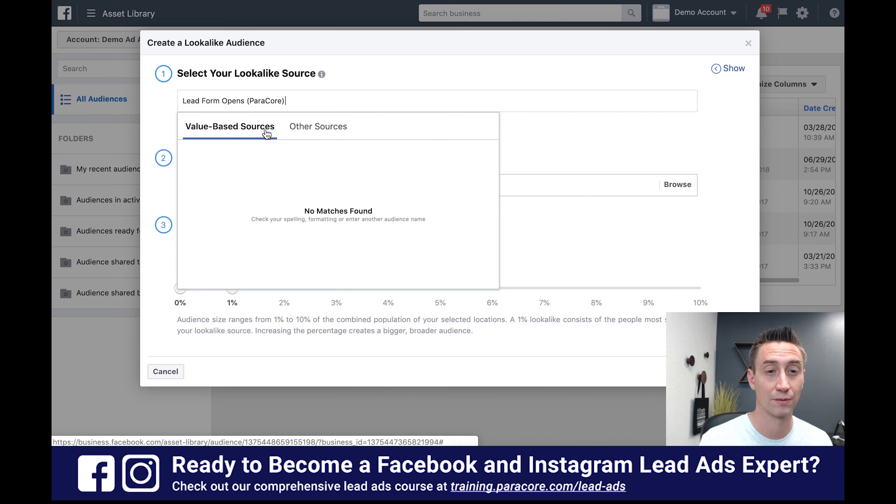
{"action": "left_click", "coordinate": [330, 137]}
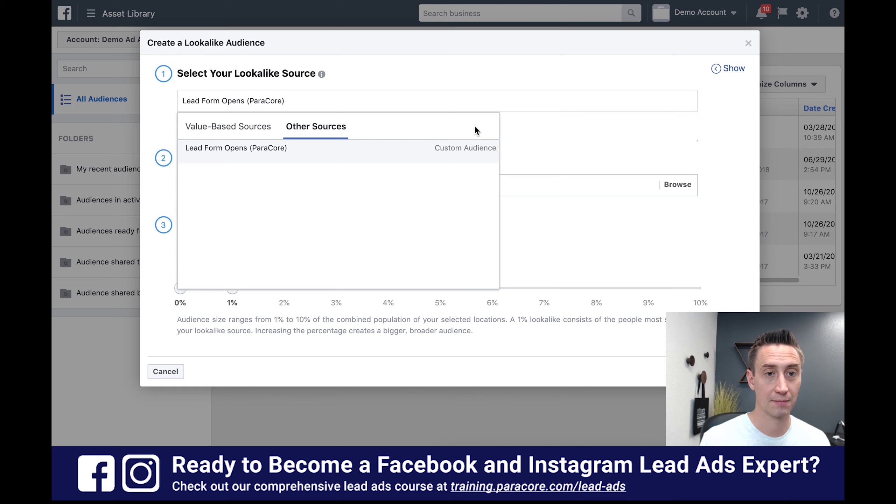
{"action": "left_click", "coordinate": [303, 154]}
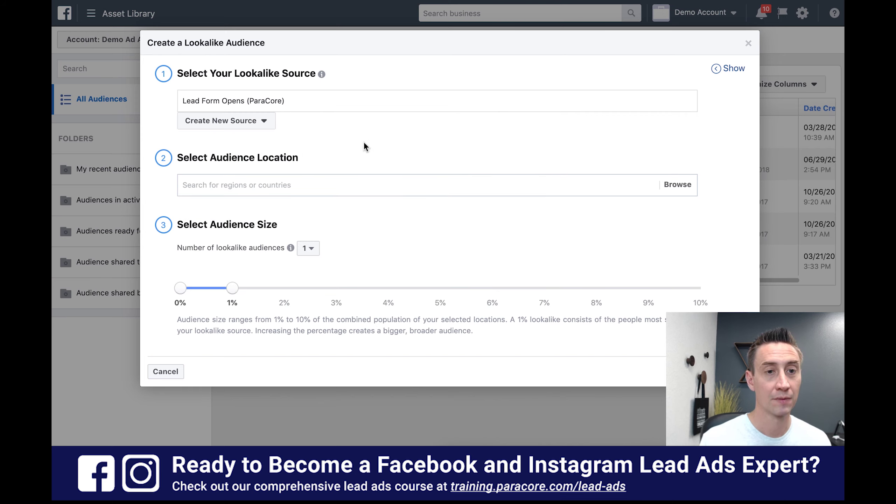
- Target the lookalike audience at the United States, estimating a reach of 2,150,000 people
{"action": "left_click", "coordinate": [317, 182]}
{"action": "type", "text": "uni"}
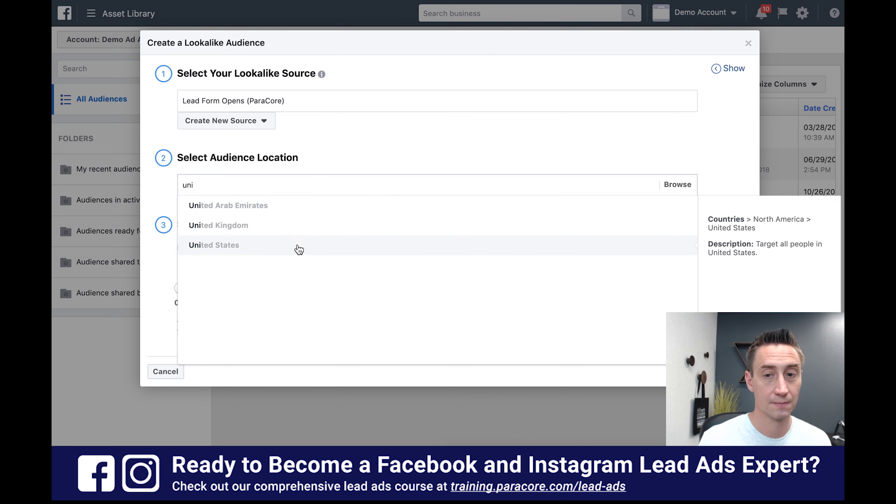
{"action": "left_click", "coordinate": [299, 249]}
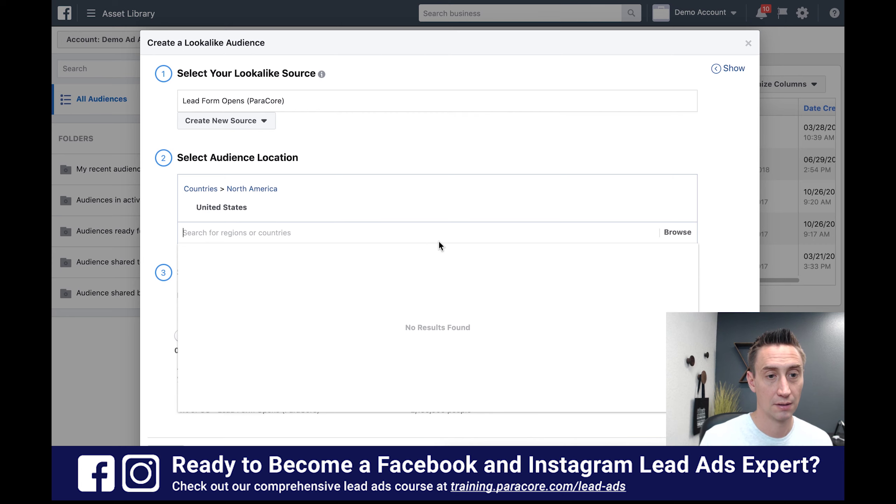
{"action": "left_click", "coordinate": [724, 271]}
{"action": "scroll", "coordinate": [428, 255], "scroll_direction": "down", "scroll_amount": 2}
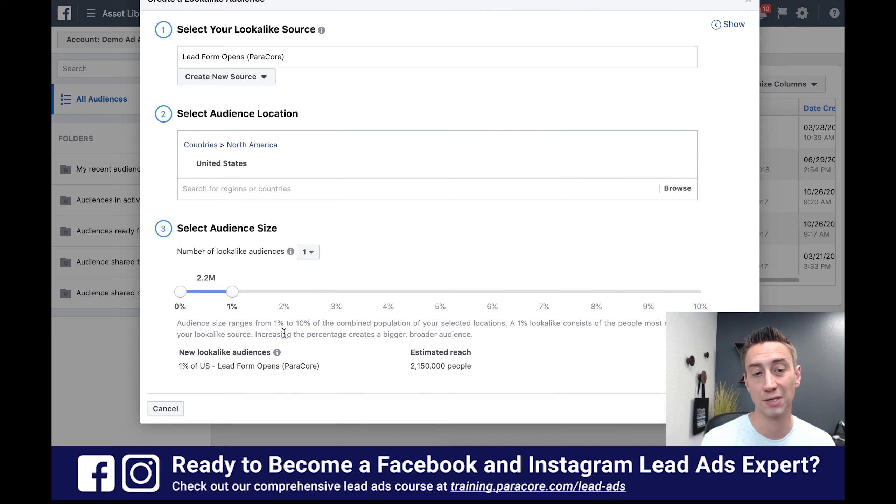
- Widen the lookalike size to 2% and split it into three lookalike audiences
{"action": "left_click_drag", "start_coordinate": [231, 295], "coordinate": [251, 299]}
{"action": "left_click", "coordinate": [311, 252]}
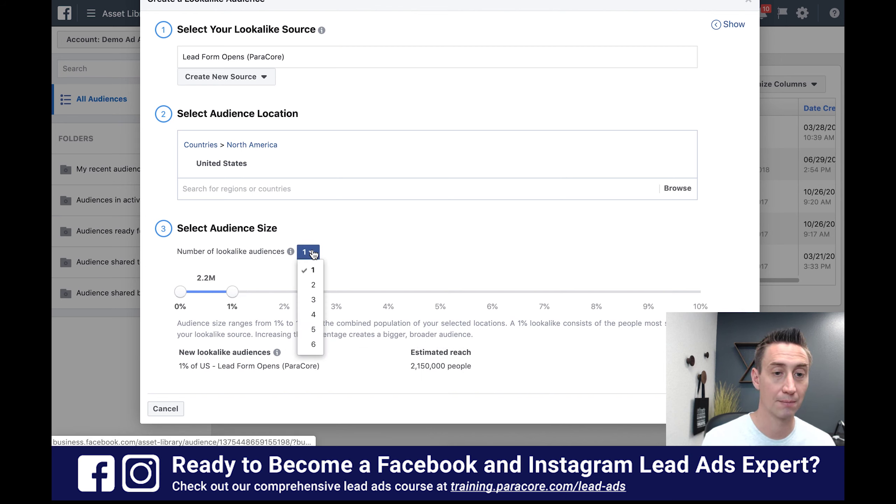
{"action": "left_click", "coordinate": [313, 300]}
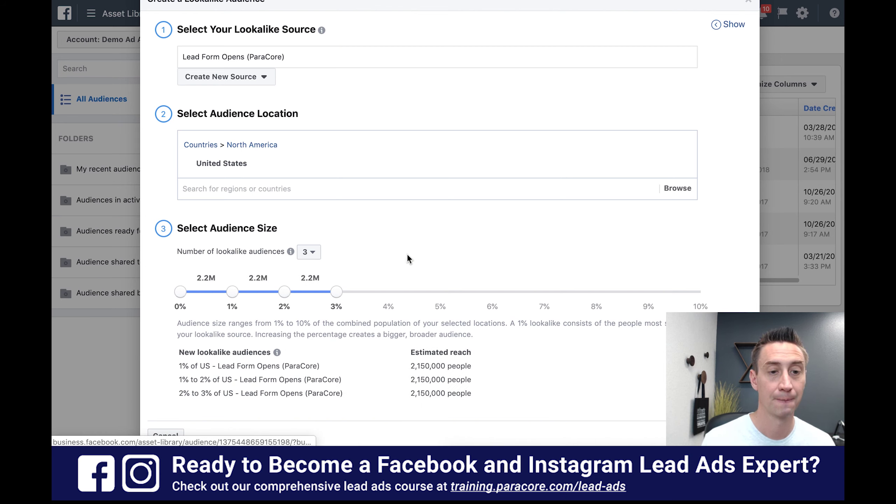
{"action": "scroll", "coordinate": [406, 254], "scroll_direction": "down", "scroll_amount": 1}
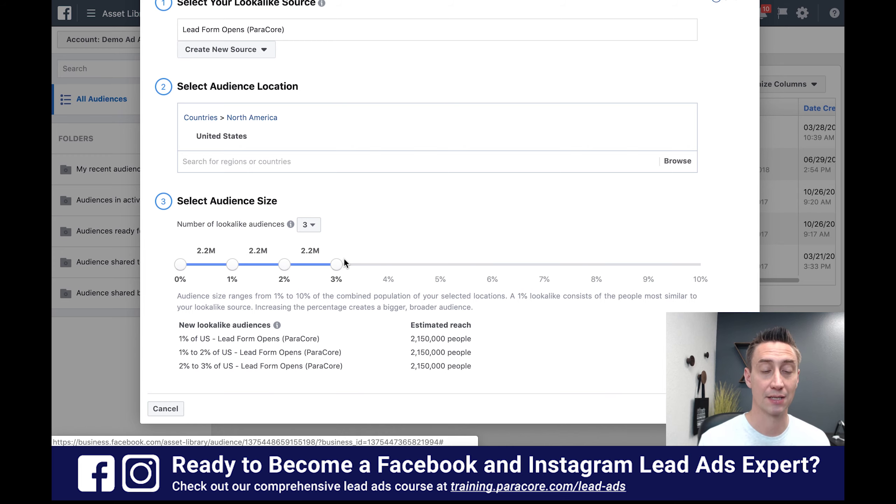
- Reduce to two lookalike audiences, 1% and 1% to 2%, and create them
{"action": "left_click", "coordinate": [309, 228]}
{"action": "left_click", "coordinate": [310, 255]}
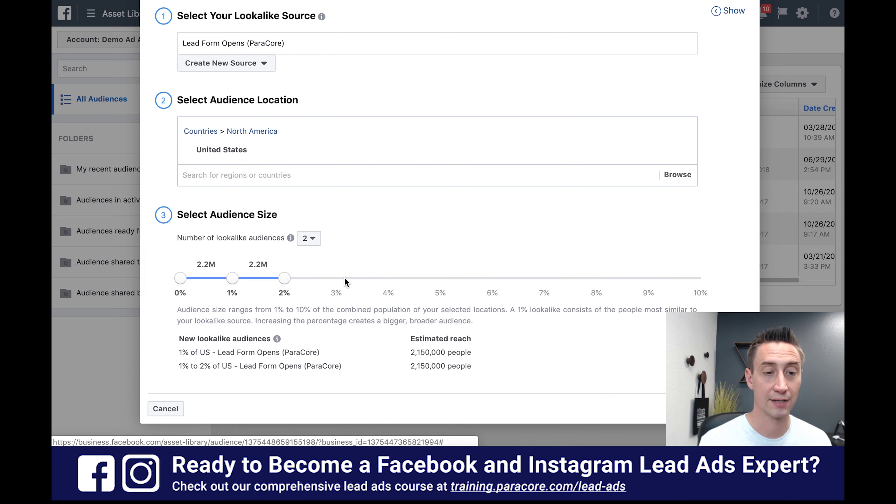
{"action": "scroll", "coordinate": [500, 351], "scroll_direction": "up", "scroll_amount": 2}
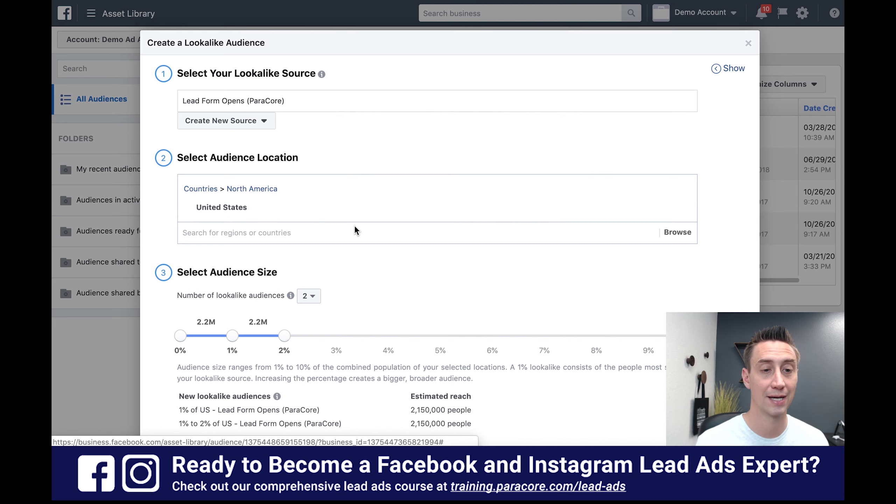
{"action": "scroll", "coordinate": [439, 281], "scroll_direction": "down", "scroll_amount": 3}
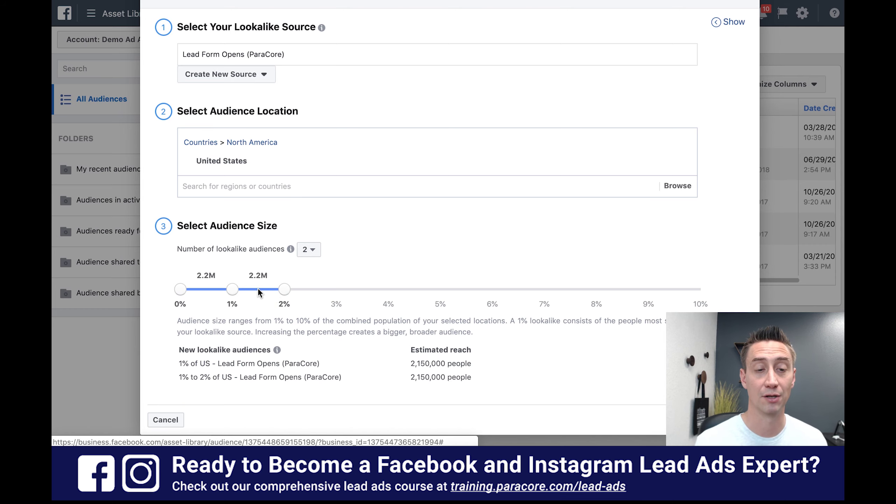
{"action": "left_click", "coordinate": [715, 420]}
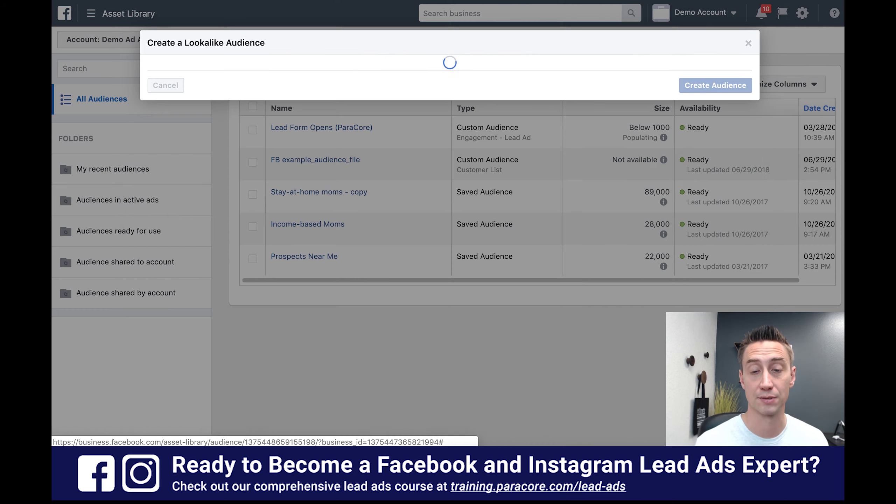